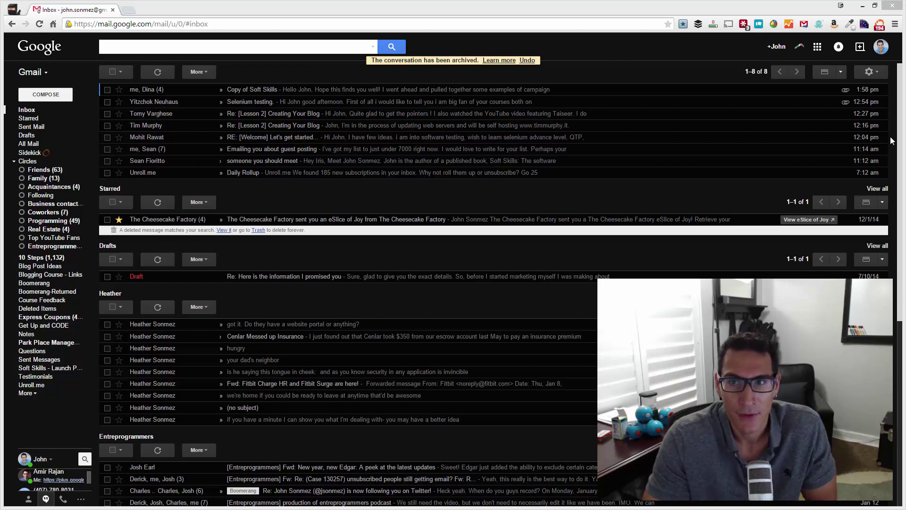
Step: Look over the inbox and the extra mail panes below it, down to the Manning pane
drag(900, 132, 903, 40)
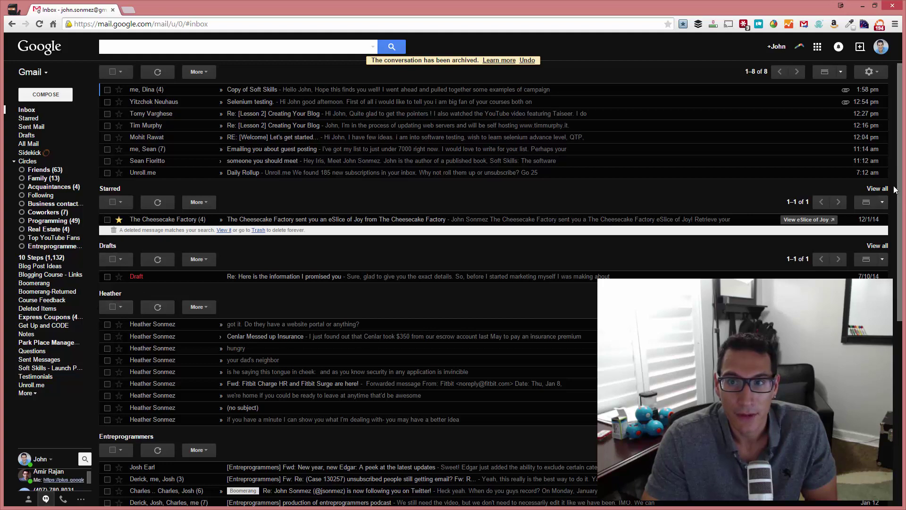
drag(900, 229, 896, 403)
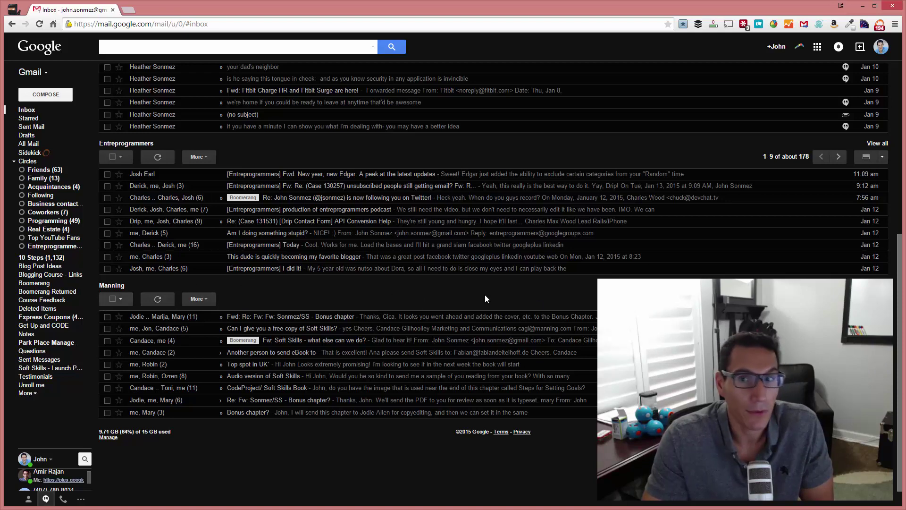
scroll(900, 326, up, 6)
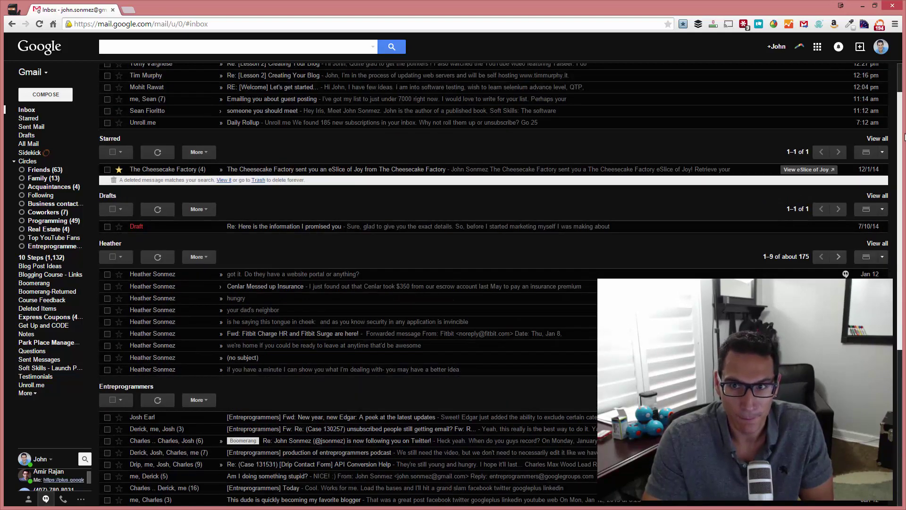
Step: Review the Multiple Inboxes lab and its pane search queries in the settings, leaving without saving changes
click(870, 73)
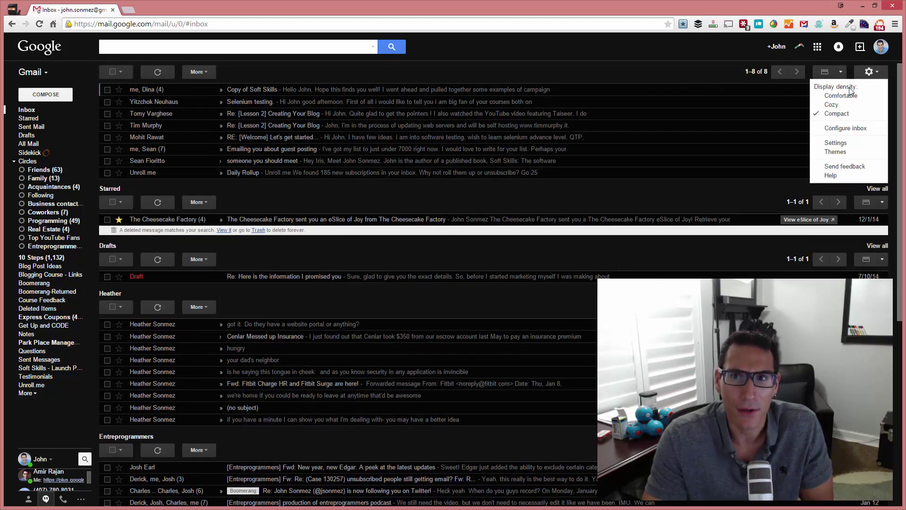
click(831, 144)
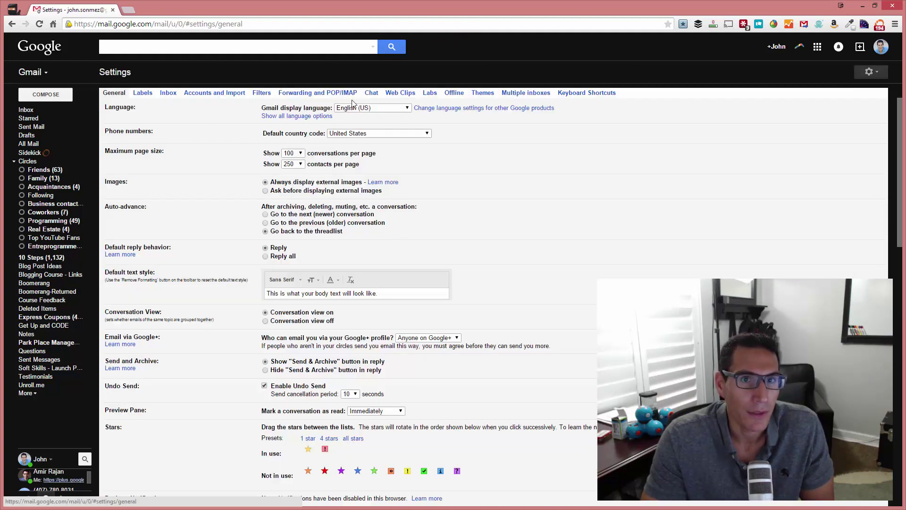
click(429, 92)
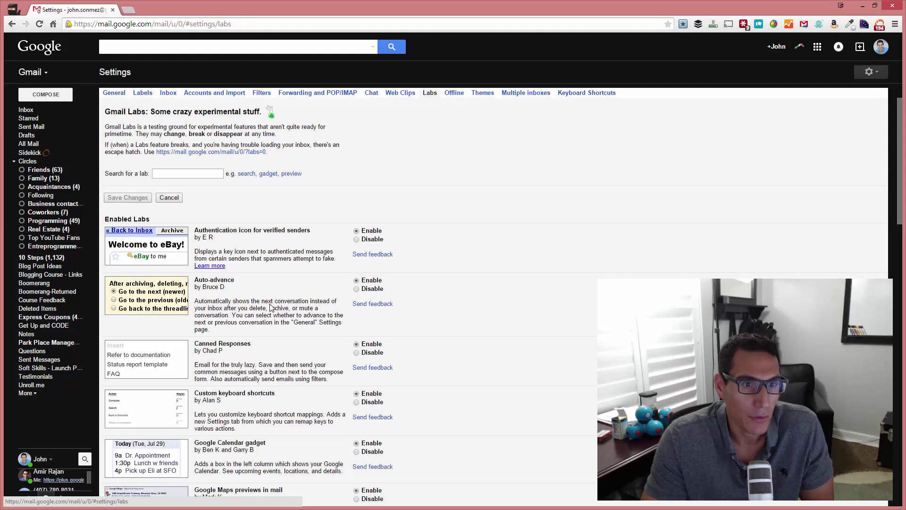
scroll(215, 266, down, 10)
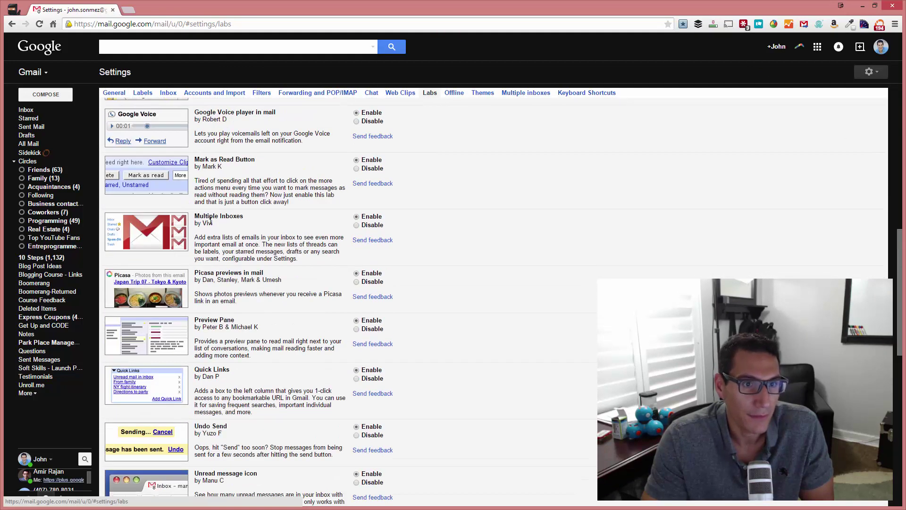
click(516, 94)
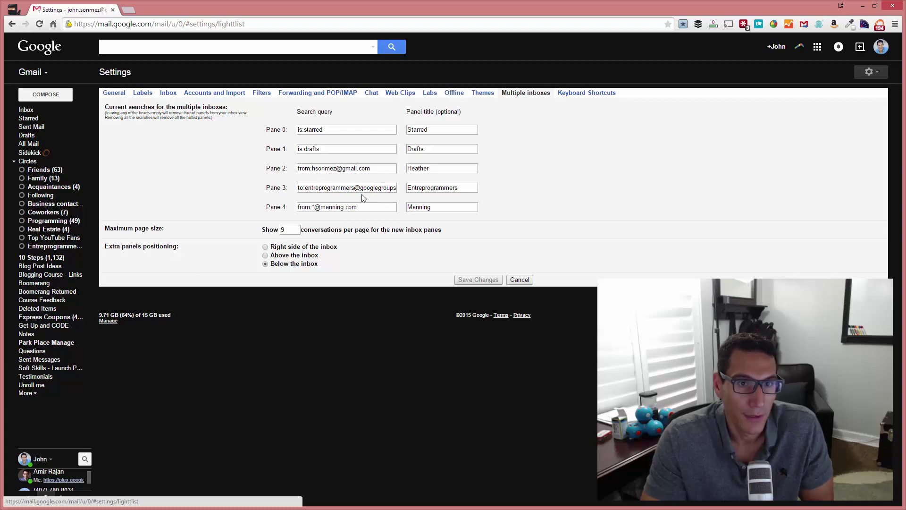
click(520, 279)
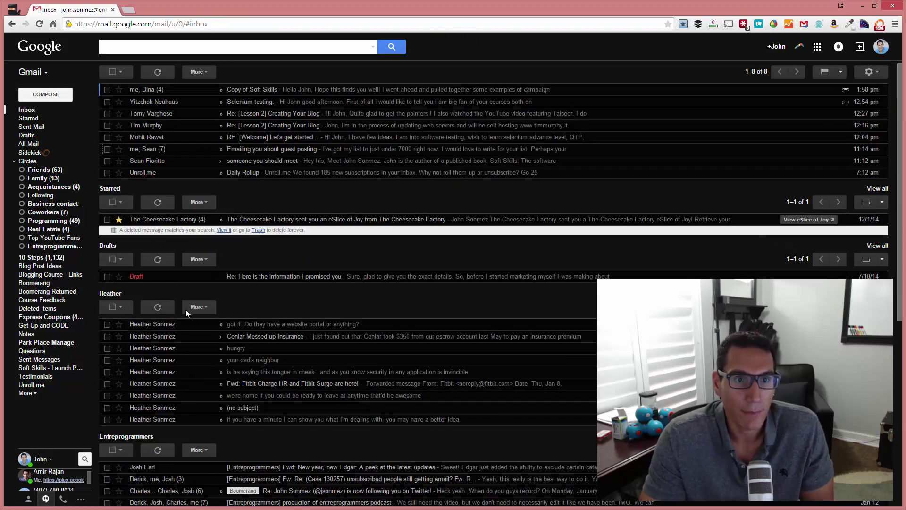
Step: Examine the extra panes below the inbox, from Starred and Drafts down to Entreprogrammers and Manning
scroll(189, 306, down, 5)
scroll(220, 258, down, 2)
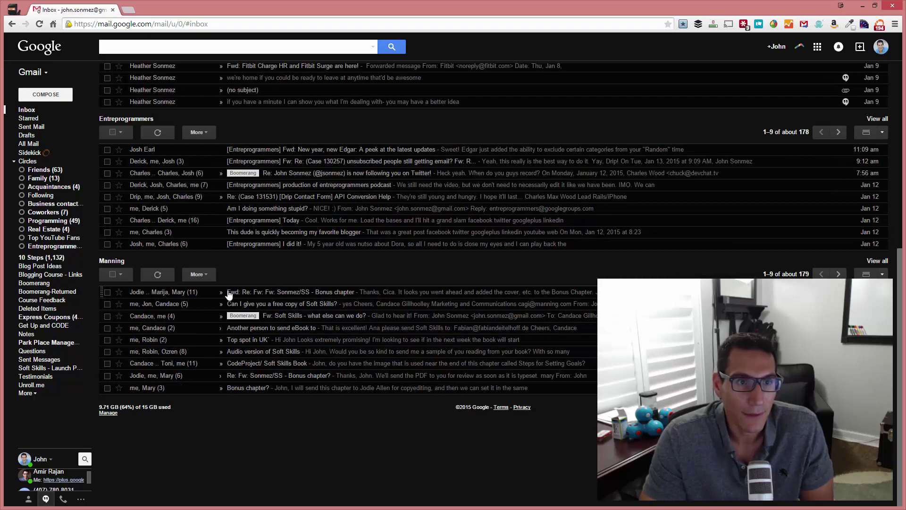
scroll(236, 260, up, 5)
scroll(246, 255, up, 2)
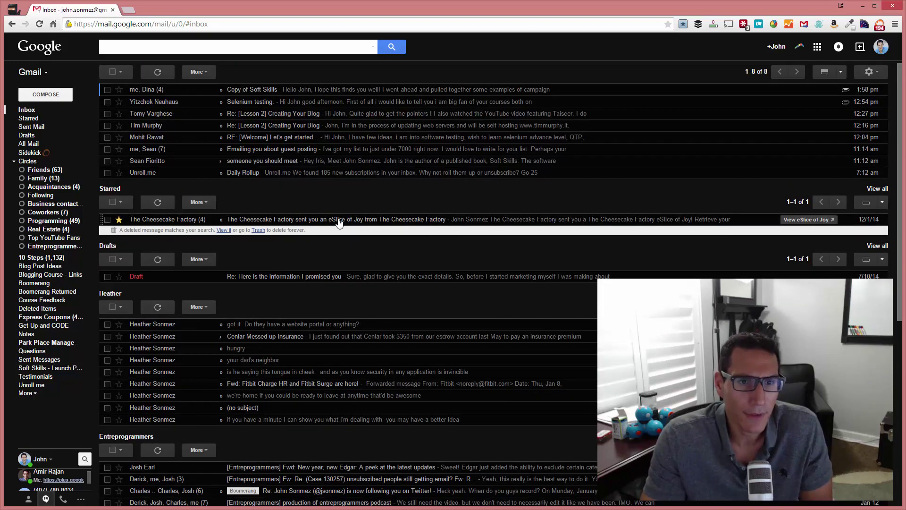
scroll(340, 226, down, 7)
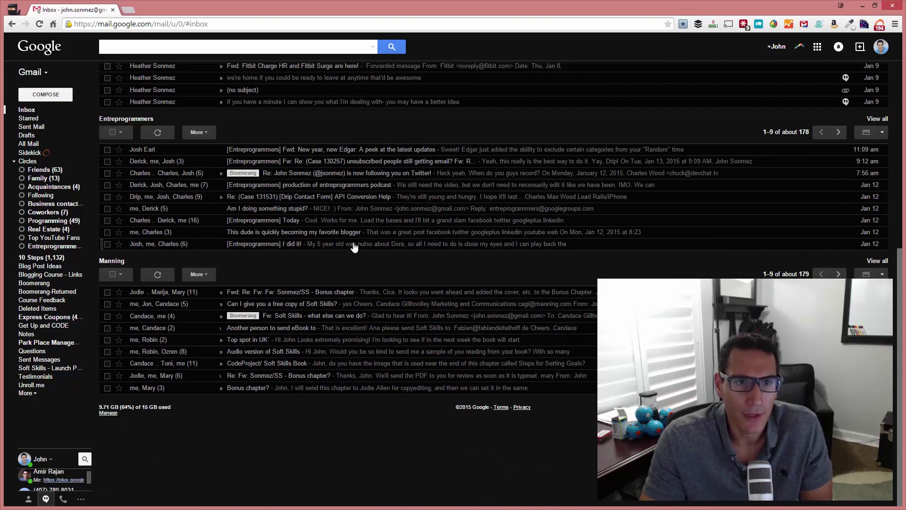
scroll(354, 247, up, 7)
scroll(241, 186, down, 6)
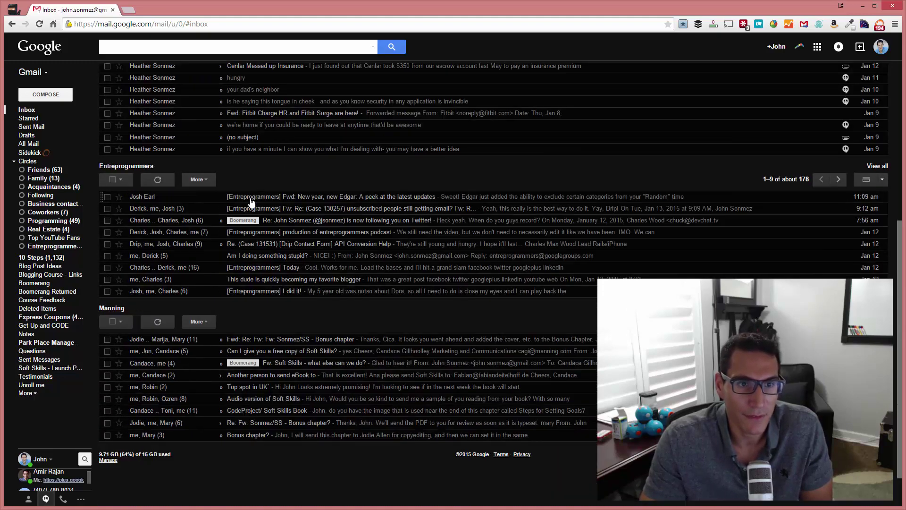
scroll(252, 202, down, 1)
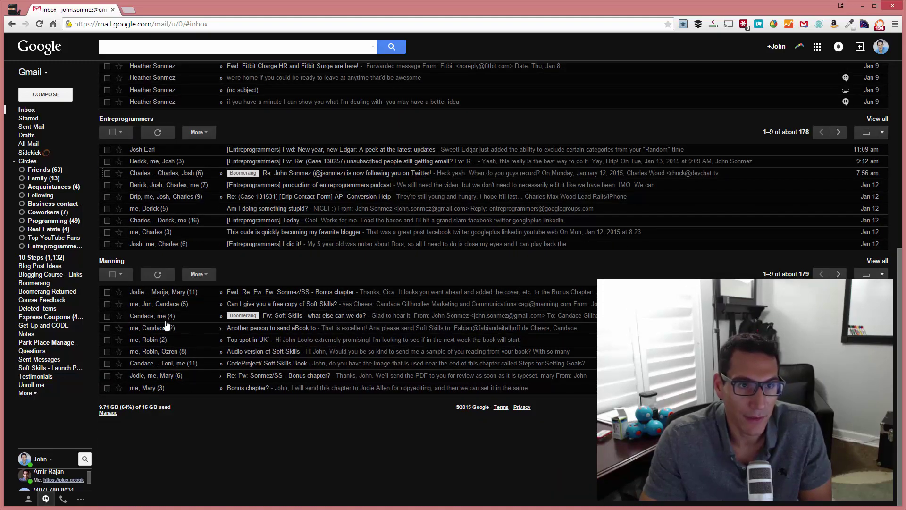
scroll(257, 302, up, 5)
scroll(269, 306, down, 5)
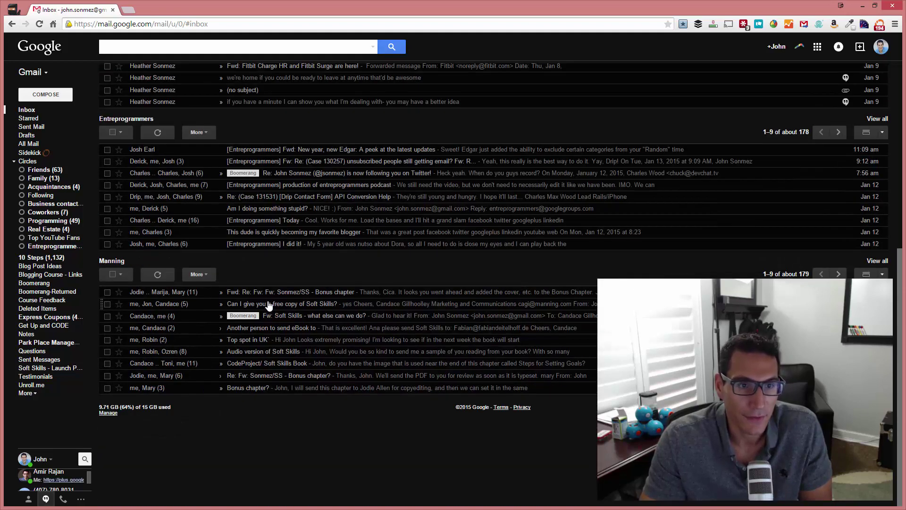
scroll(269, 305, up, 7)
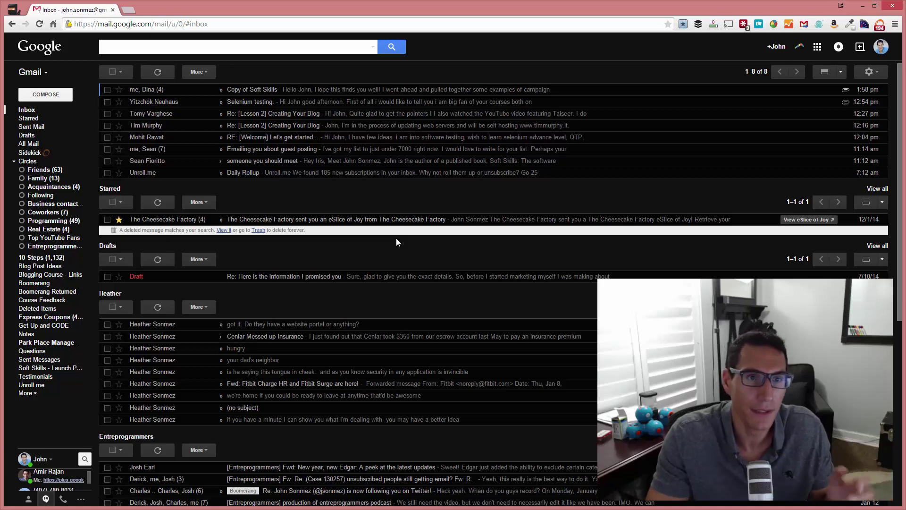
scroll(359, 286, down, 3)
scroll(363, 290, up, 3)
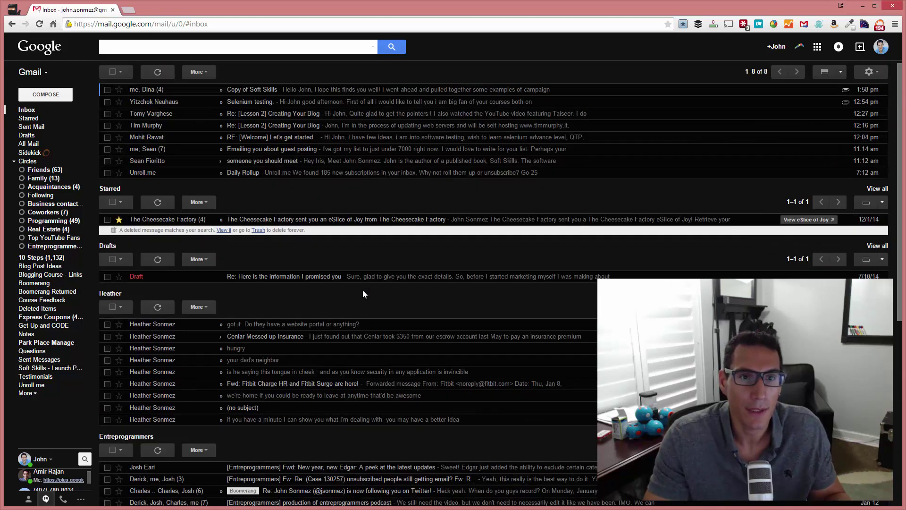
scroll(363, 290, down, 2)
scroll(363, 293, up, 2)
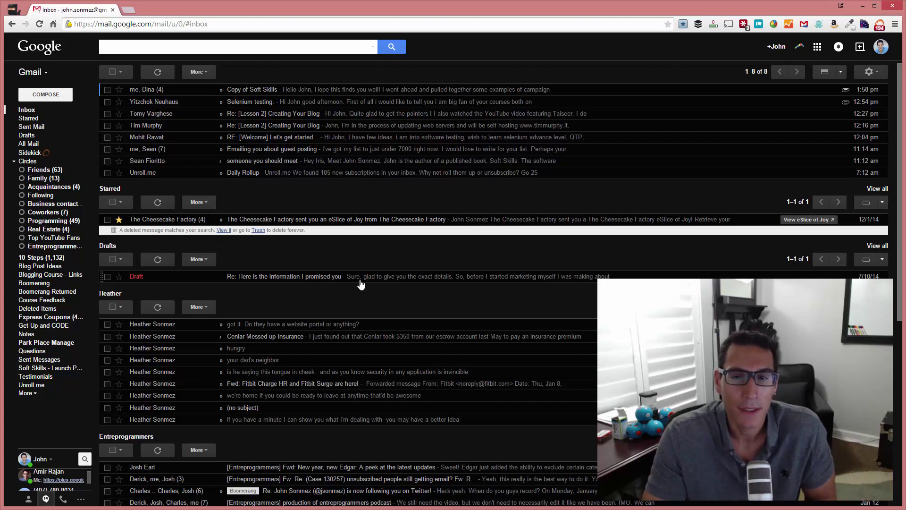
scroll(344, 286, down, 4)
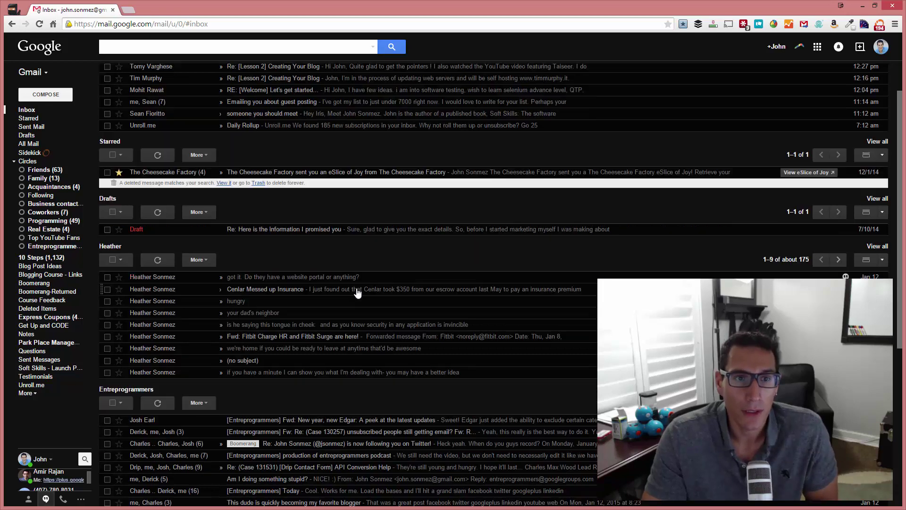
scroll(357, 299, up, 4)
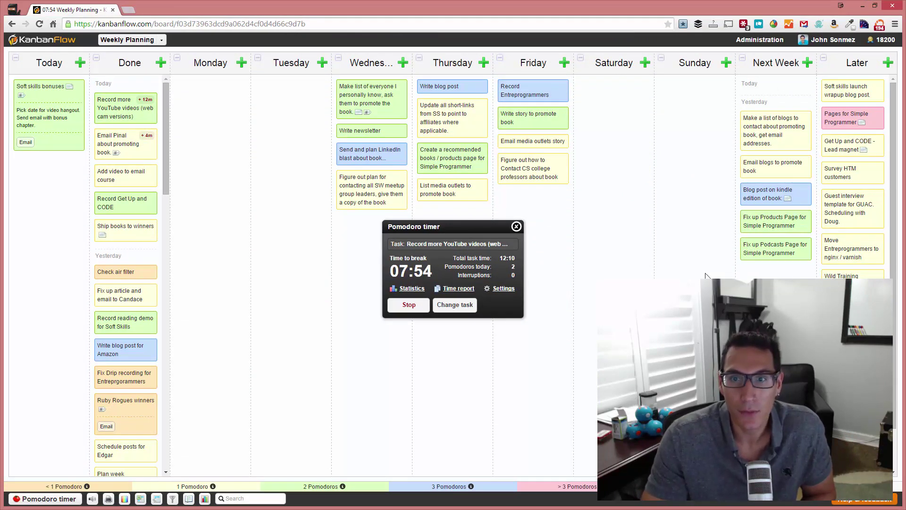
Step: Move the KanbanFlow window out of the way and open the Daily Rollup email from Unroll.me in Gmail
drag(512, 12, 0, 207)
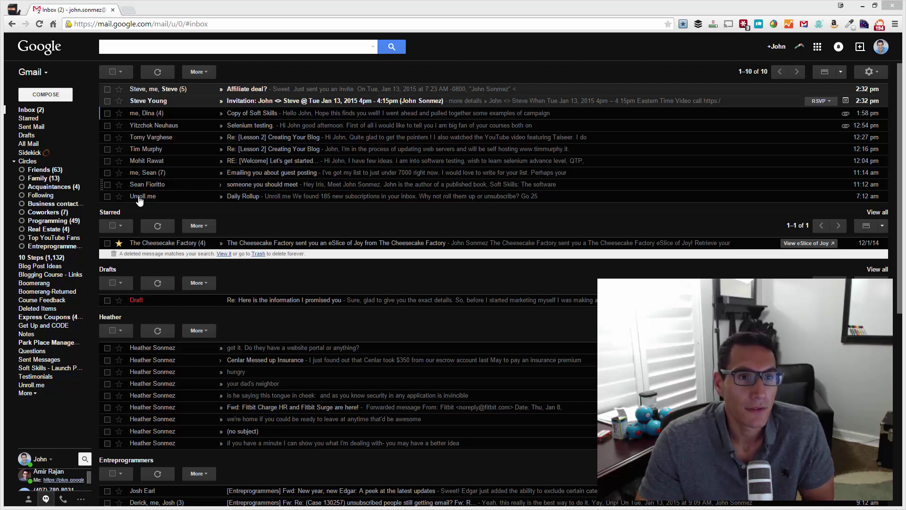
click(279, 205)
click(281, 197)
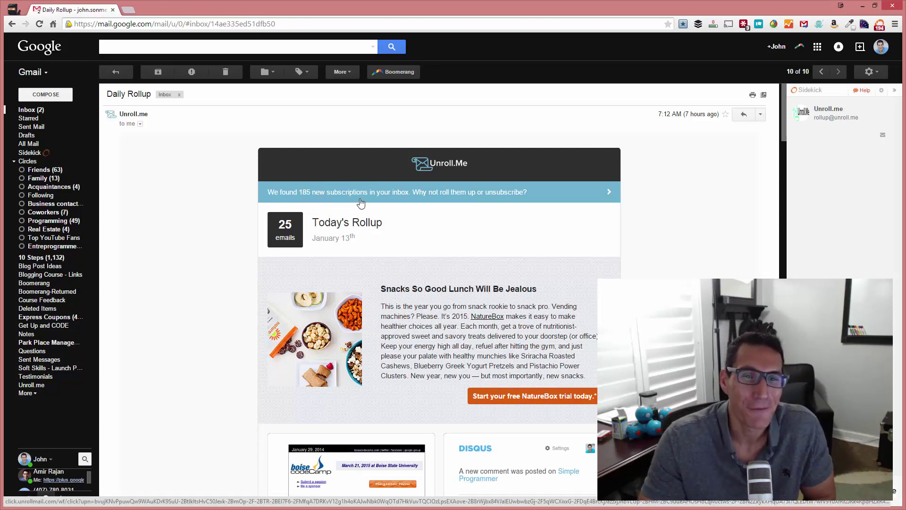
Step: Read through the subscription emails collected in the Daily Rollup message and return to the inbox
scroll(357, 199, down, 3)
scroll(356, 195, up, 3)
scroll(357, 199, down, 4)
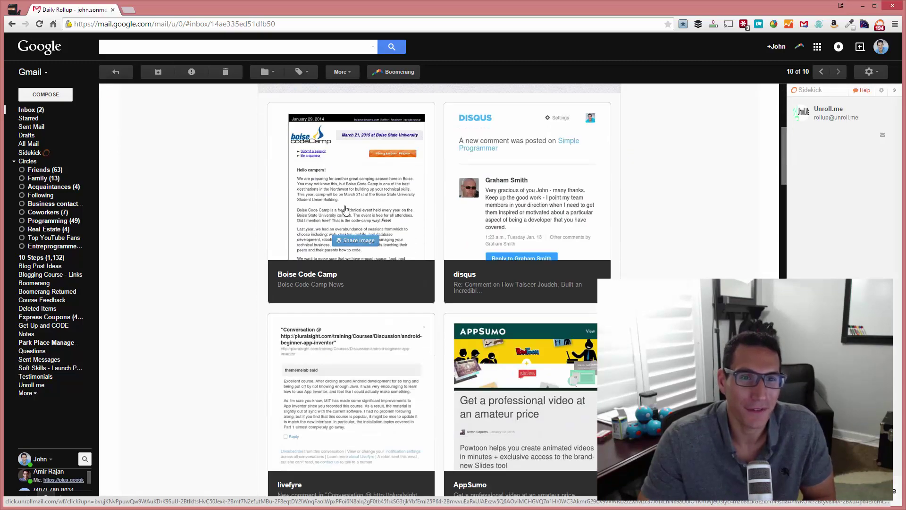
scroll(357, 278, down, 6)
scroll(390, 255, down, 3)
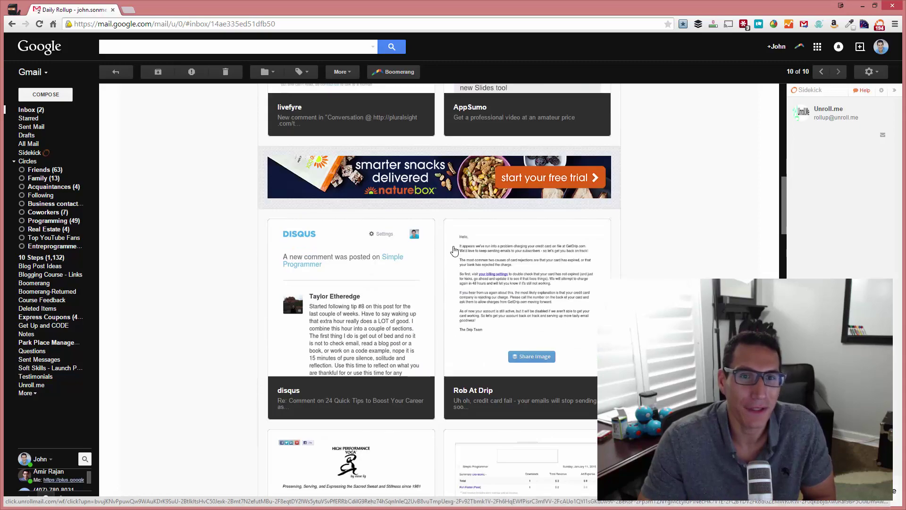
scroll(425, 253, up, 4)
scroll(455, 248, down, 5)
scroll(455, 249, down, 10)
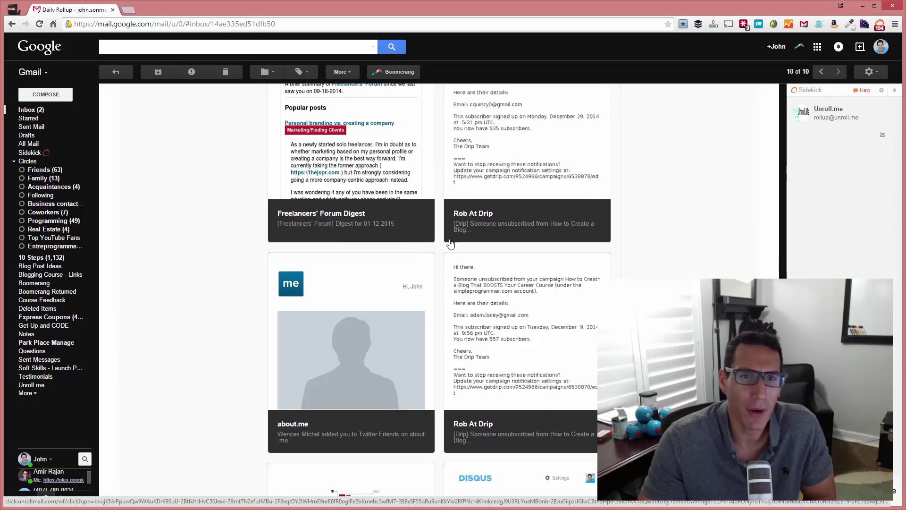
scroll(446, 236, up, 15)
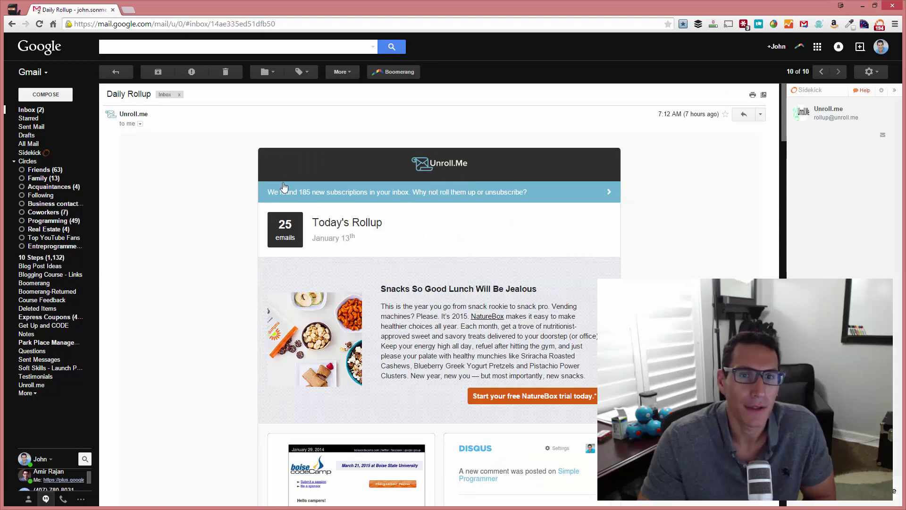
scroll(219, 170, down, 5)
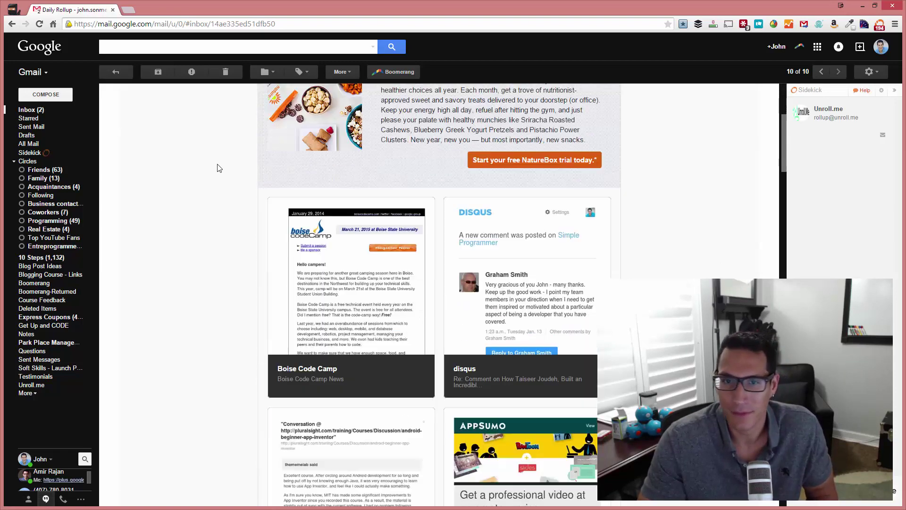
scroll(217, 169, down, 6)
scroll(217, 168, up, 11)
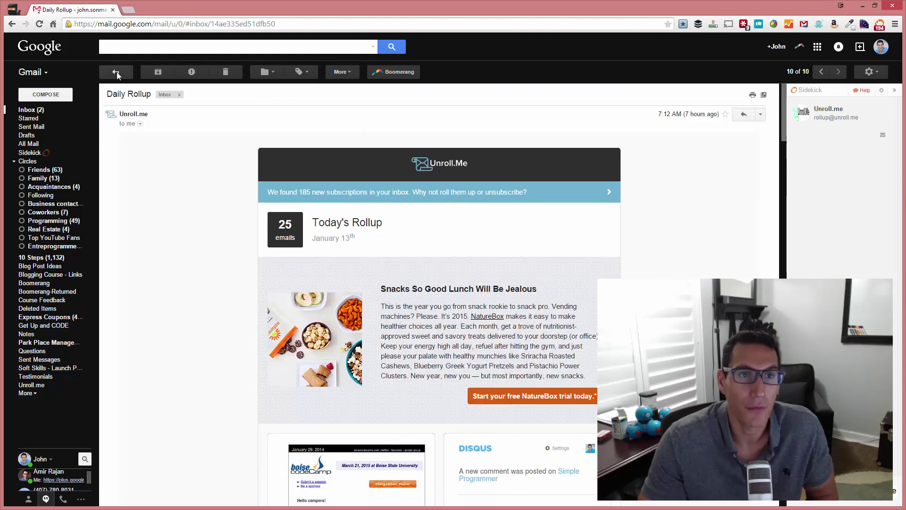
click(116, 72)
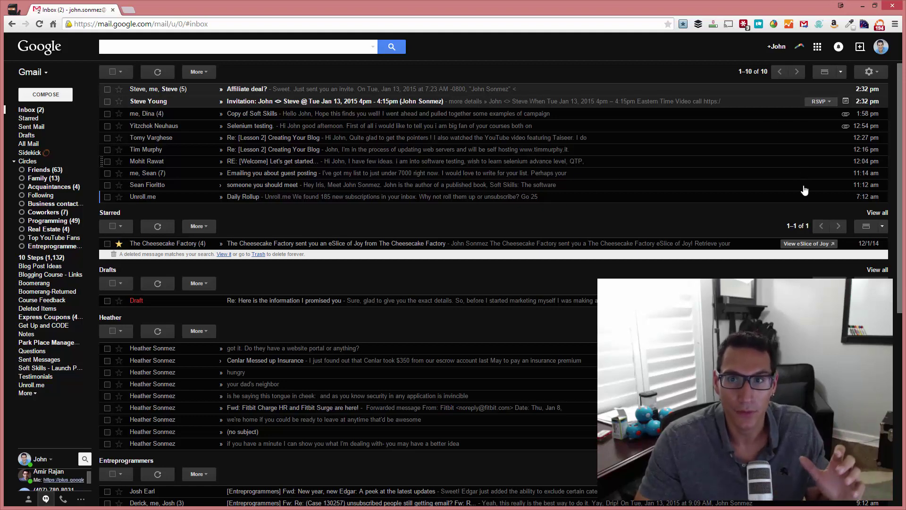
Step: Reopen the Daily Rollup email, view Boomerang's options for returning the conversation to the inbox, and close them without choosing one
scroll(491, 158, down, 3)
scroll(491, 158, up, 3)
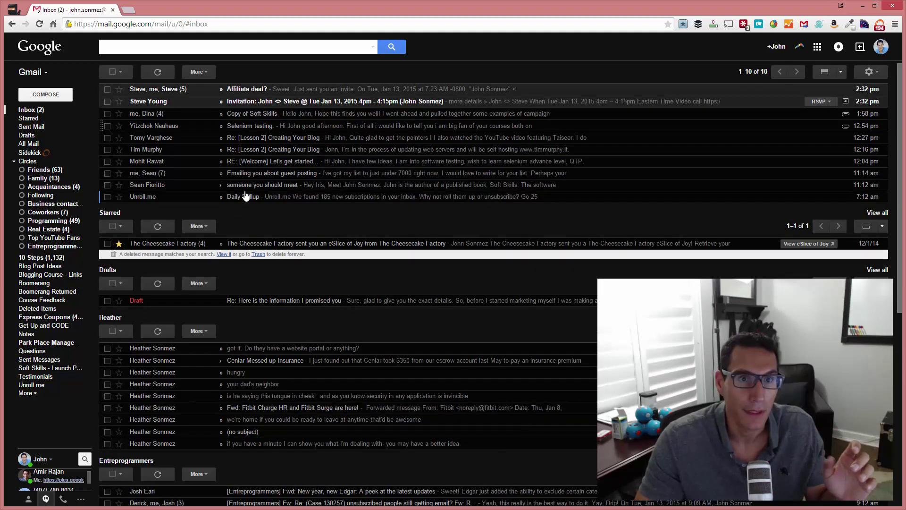
click(279, 198)
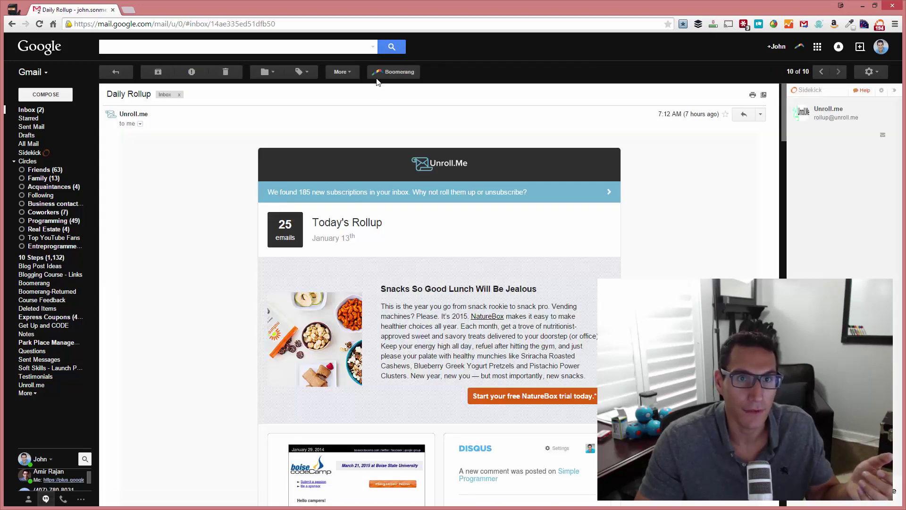
click(384, 76)
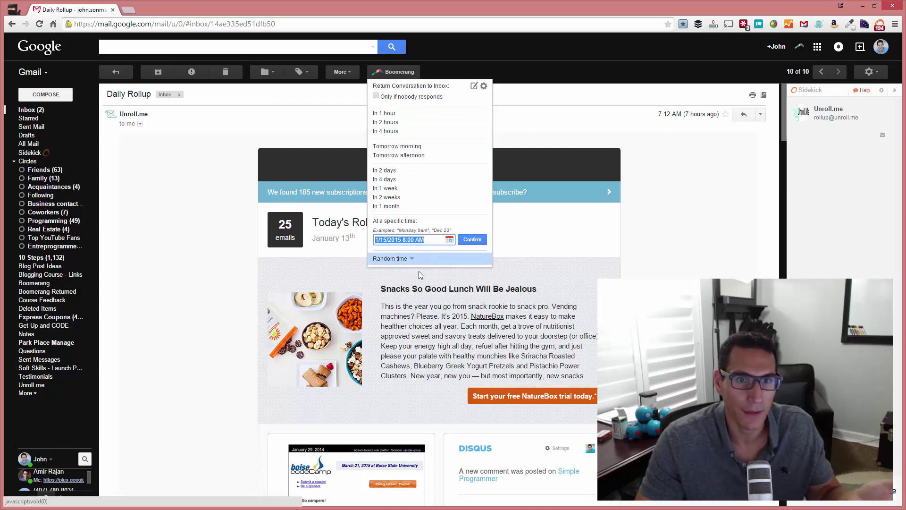
click(203, 191)
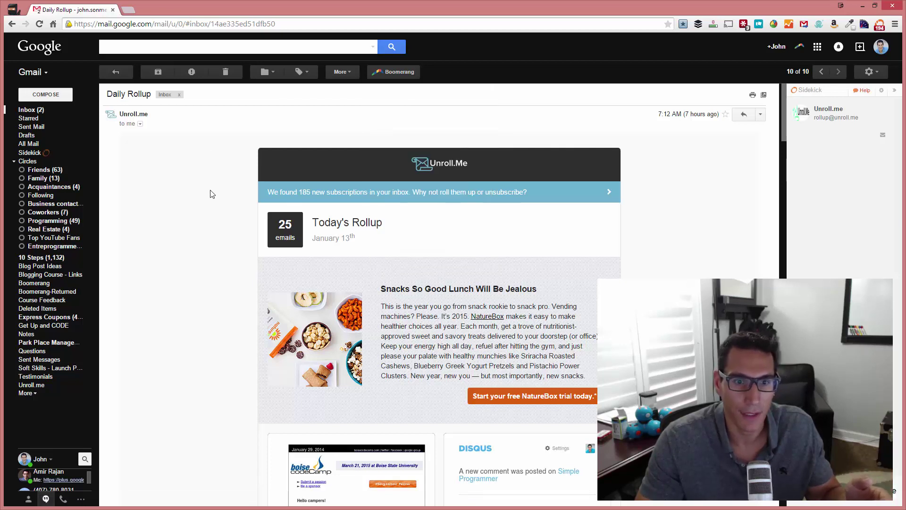
scroll(284, 213, down, 1)
scroll(344, 231, up, 1)
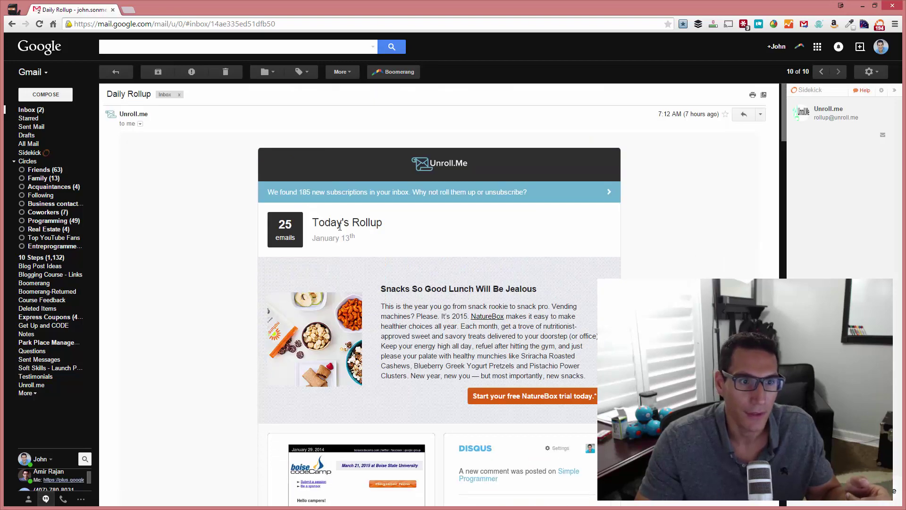
Step: Open the Sidekick settings page from the email, close it and go back to the inbox
click(805, 93)
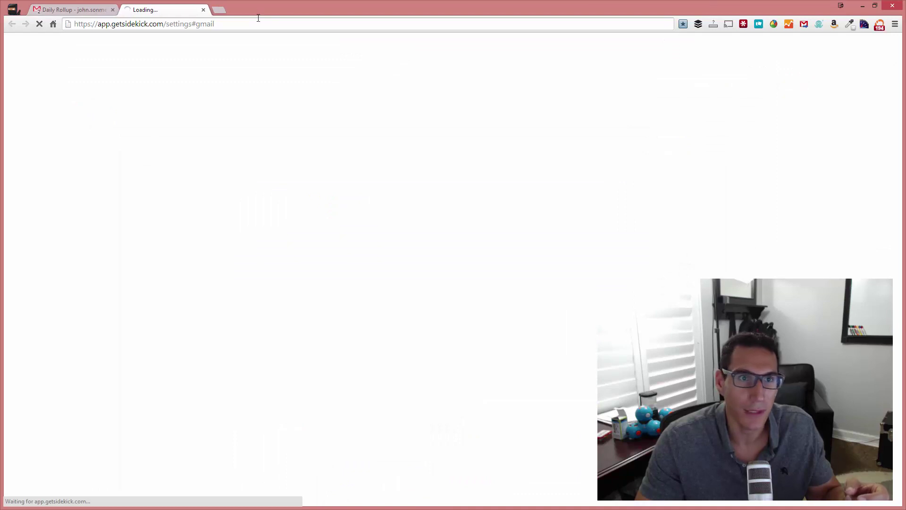
click(203, 10)
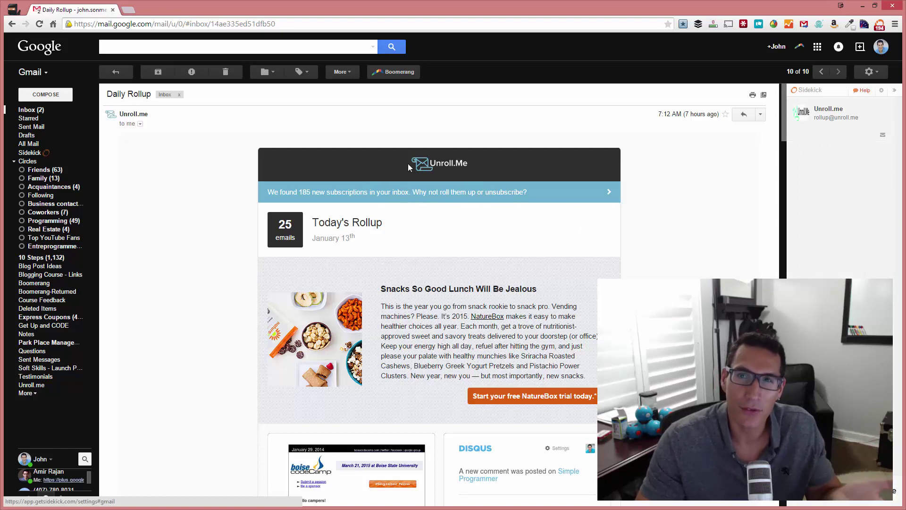
click(116, 70)
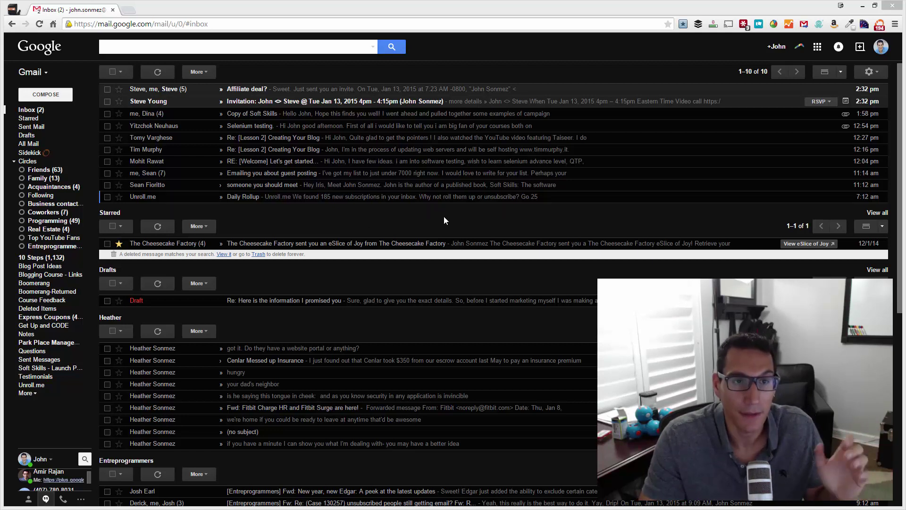
Step: View the emails filed under the Questions label and return to the inbox
click(152, 47)
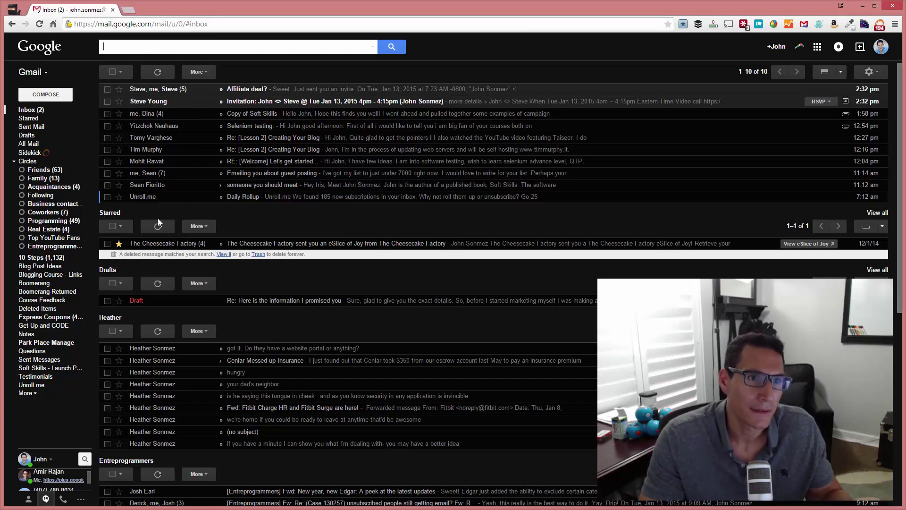
click(32, 350)
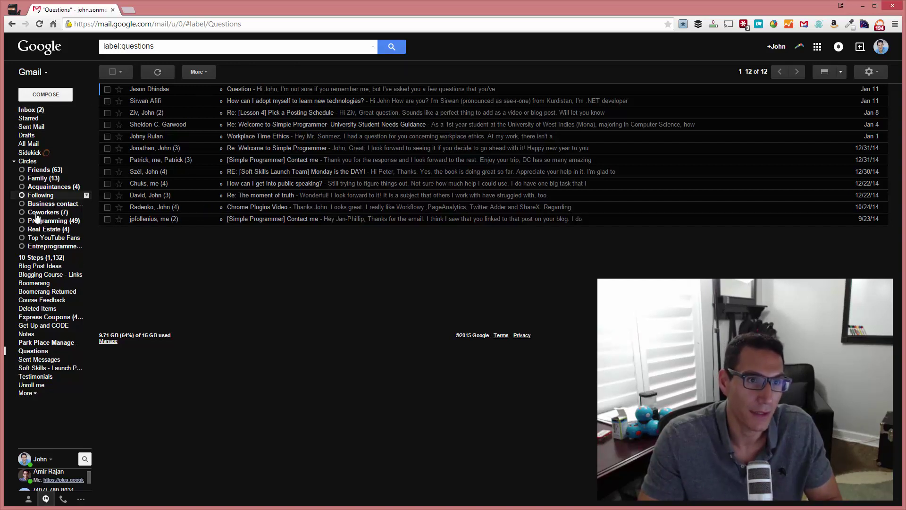
click(33, 111)
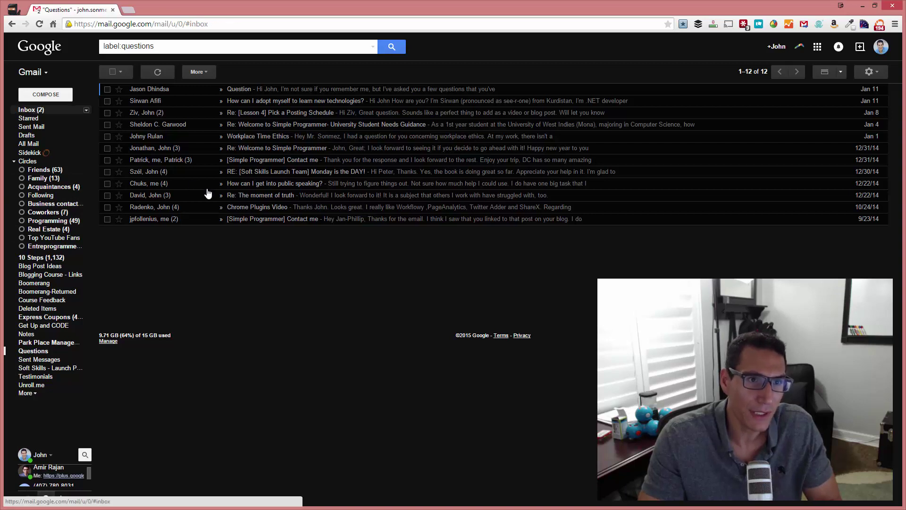